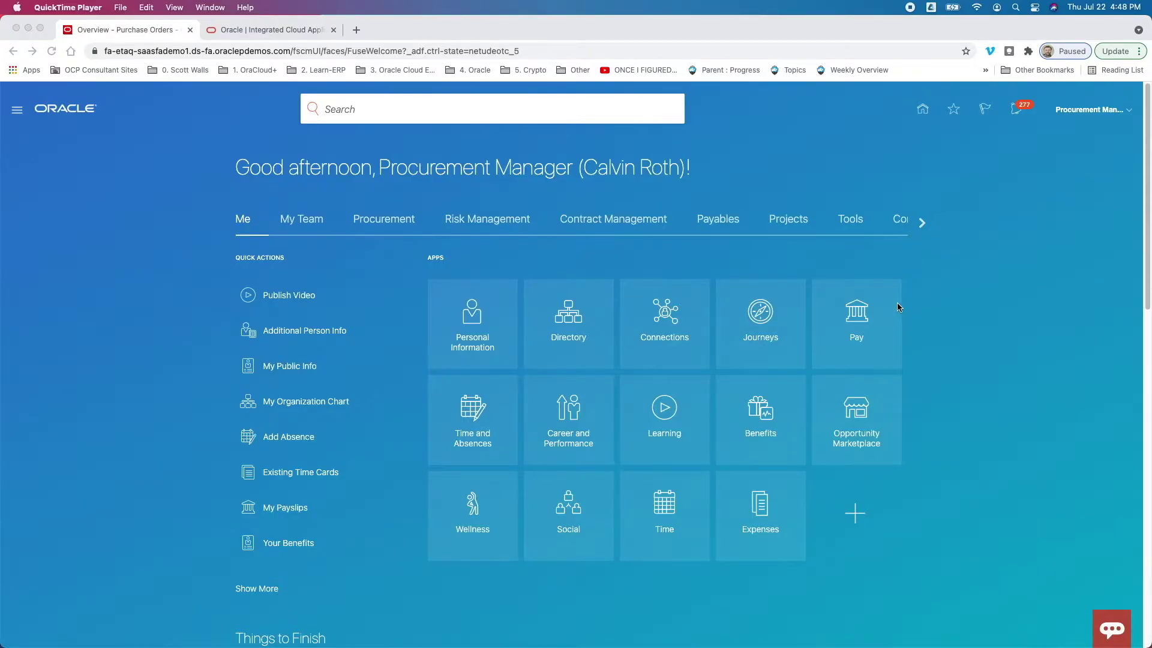
Bring the browser forward and display the Procurement apps on the home page
click(593, 166)
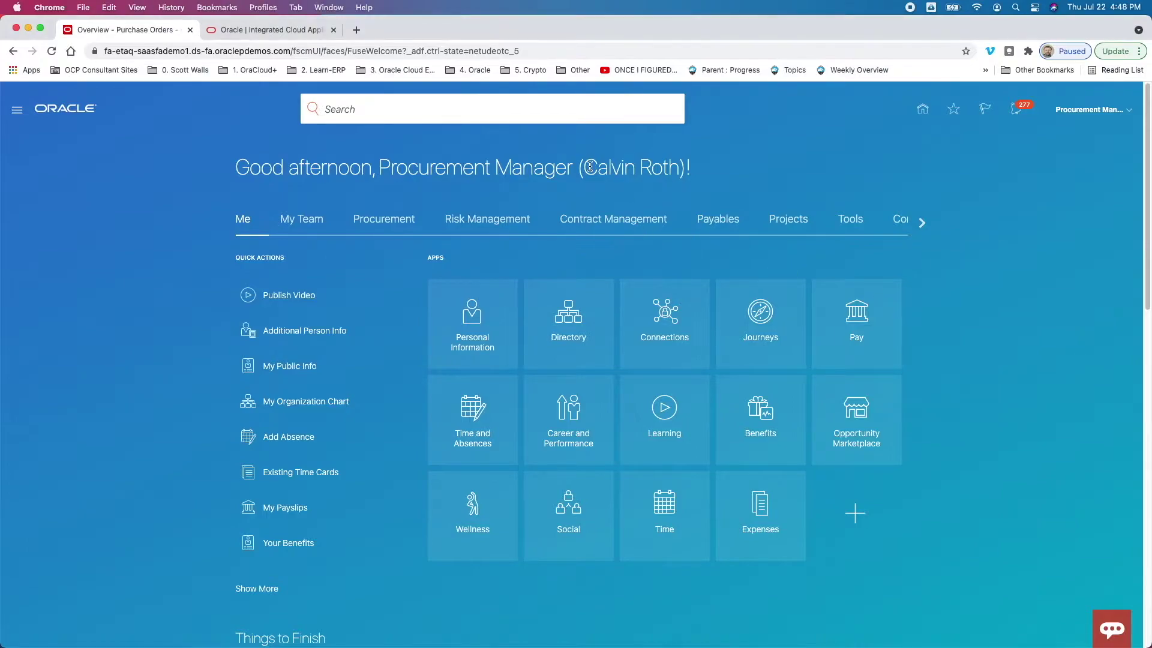
drag(586, 167, 677, 169)
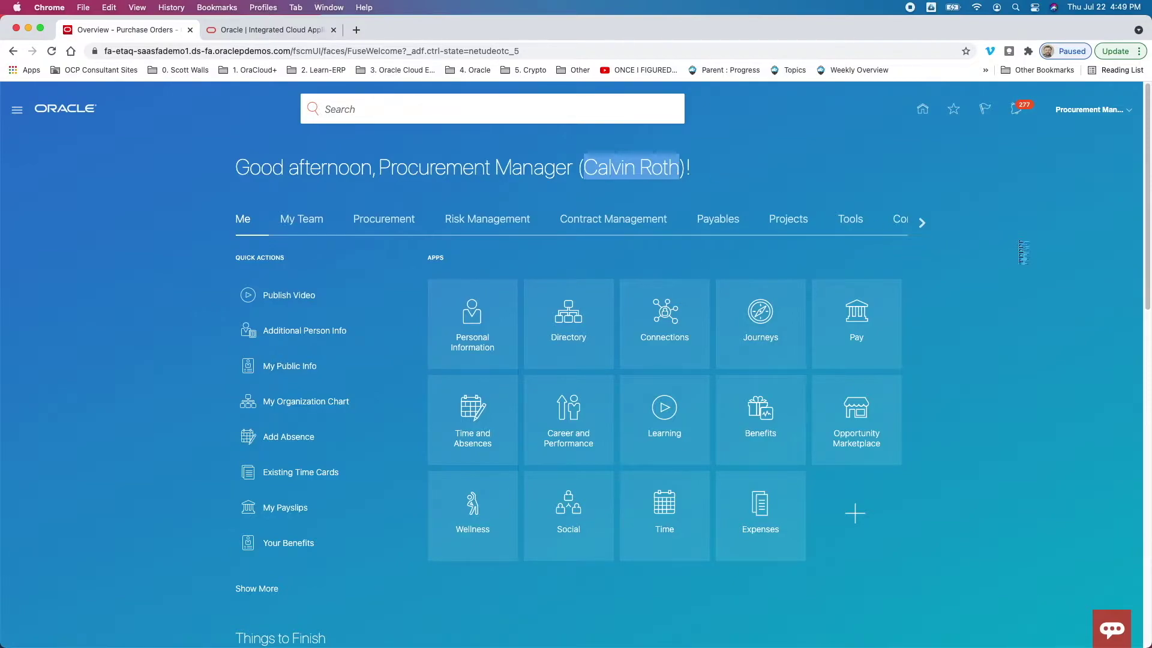
click(1021, 247)
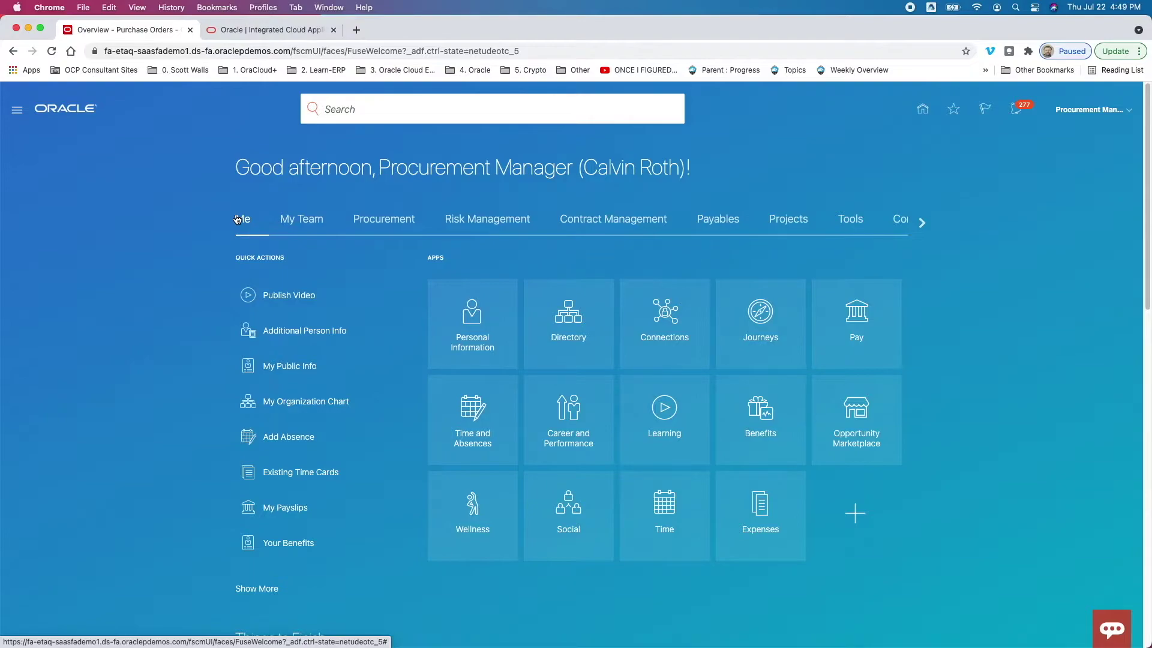
click(384, 224)
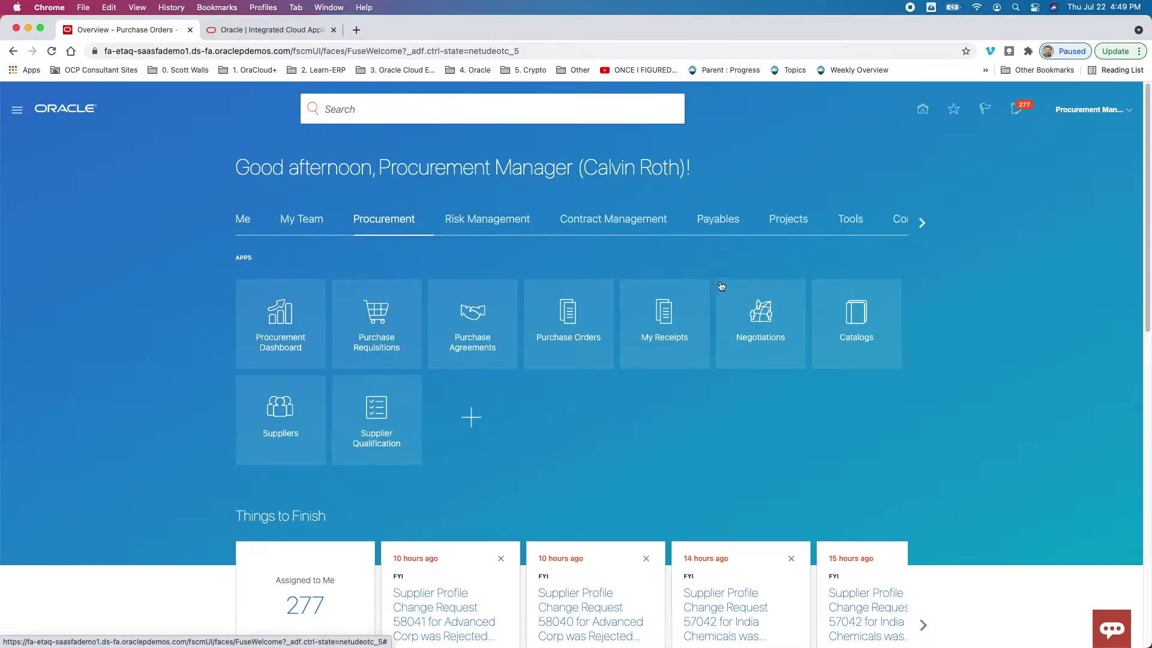
drag(235, 257, 254, 258)
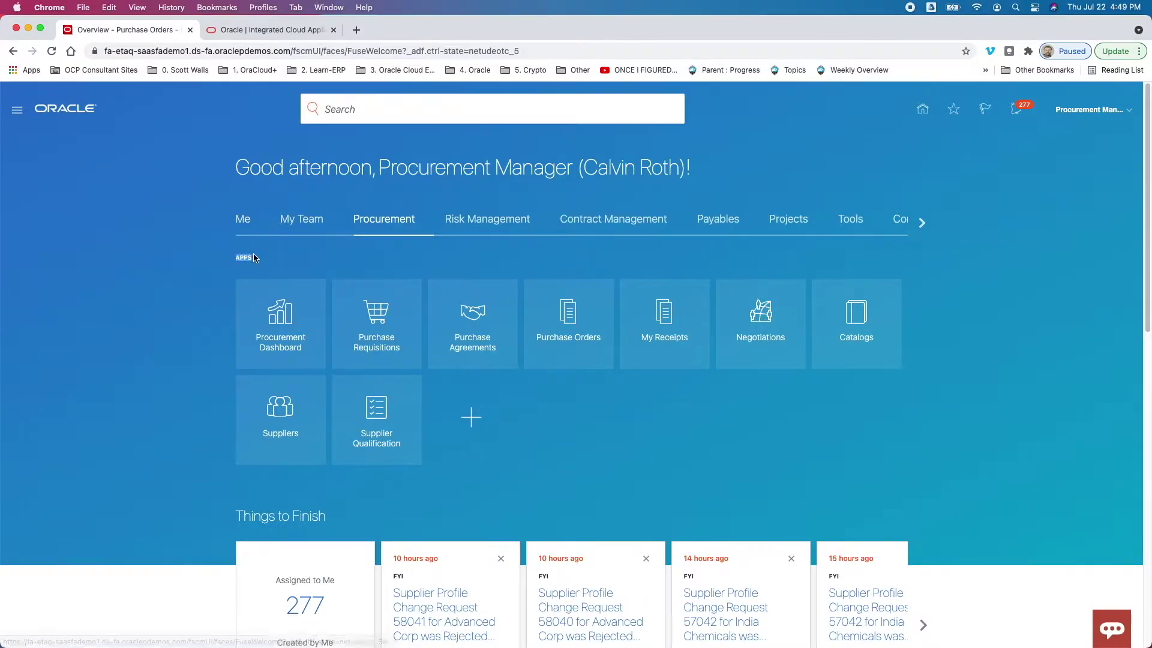
Open the Purchase Orders overview and drag the Recent Activity tile taller
click(568, 319)
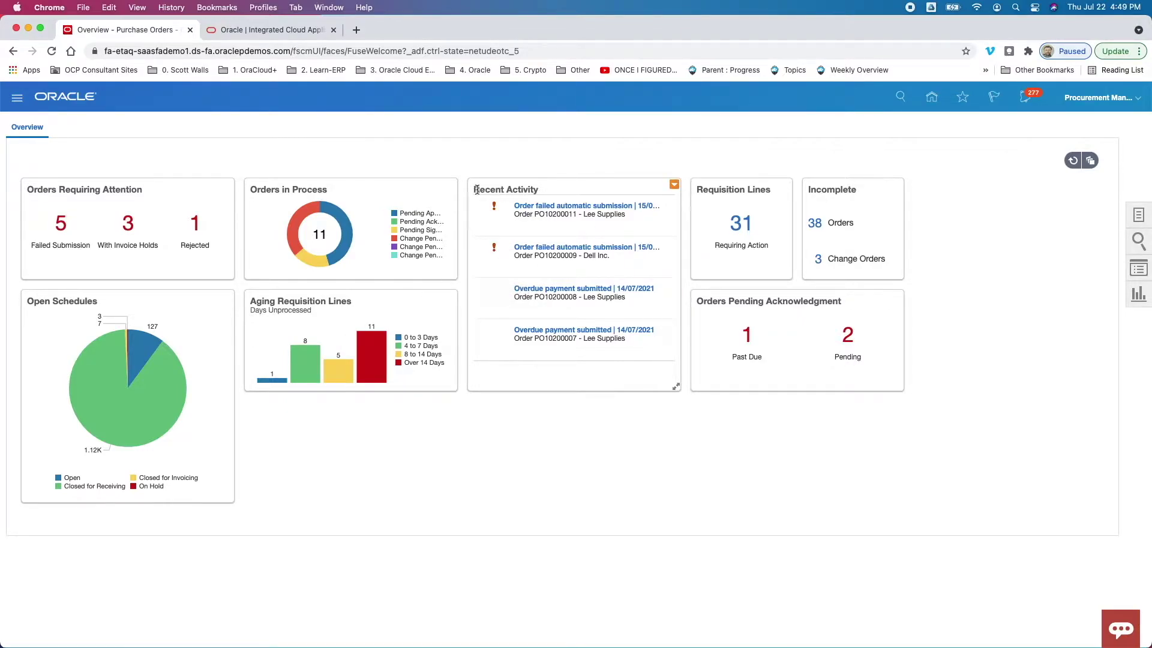
mouse_move(477, 190)
mouse_down()
mouse_move(515, 189)
mouse_move(485, 185)
mouse_up()
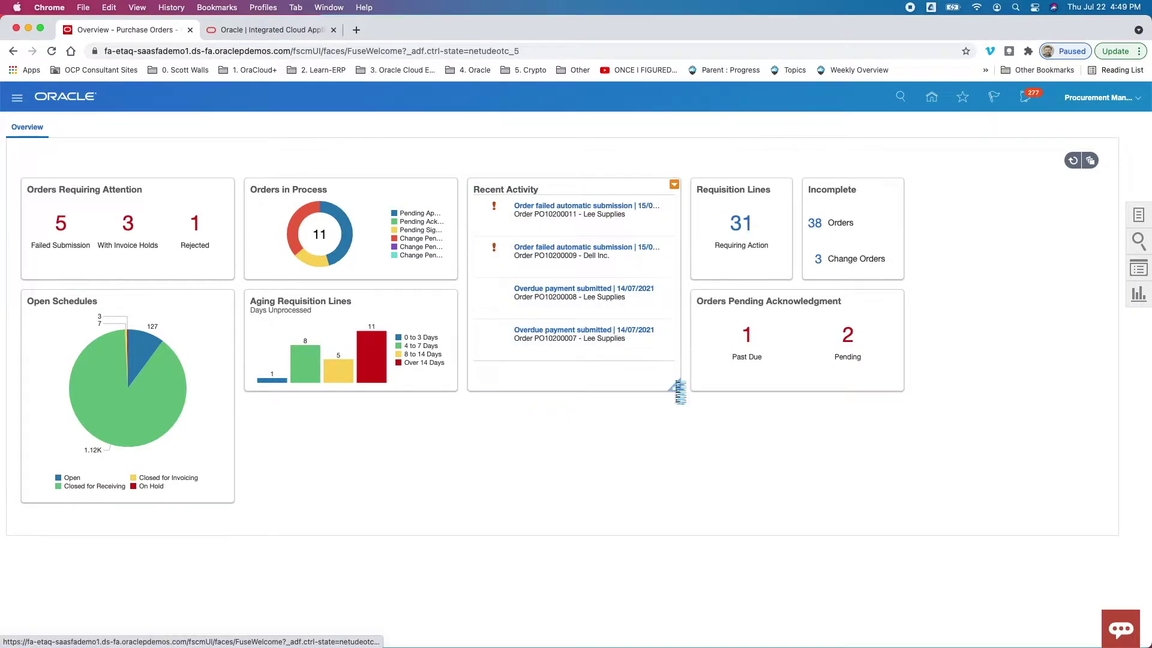
drag(679, 391, 676, 500)
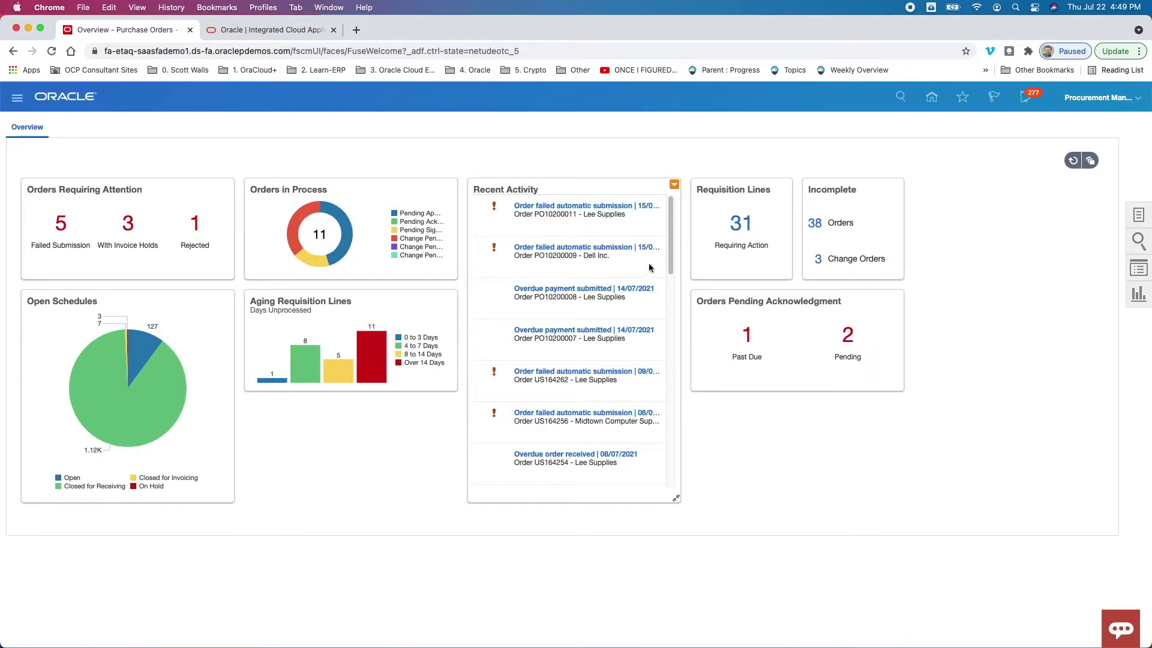
drag(670, 243, 682, 188)
click(675, 185)
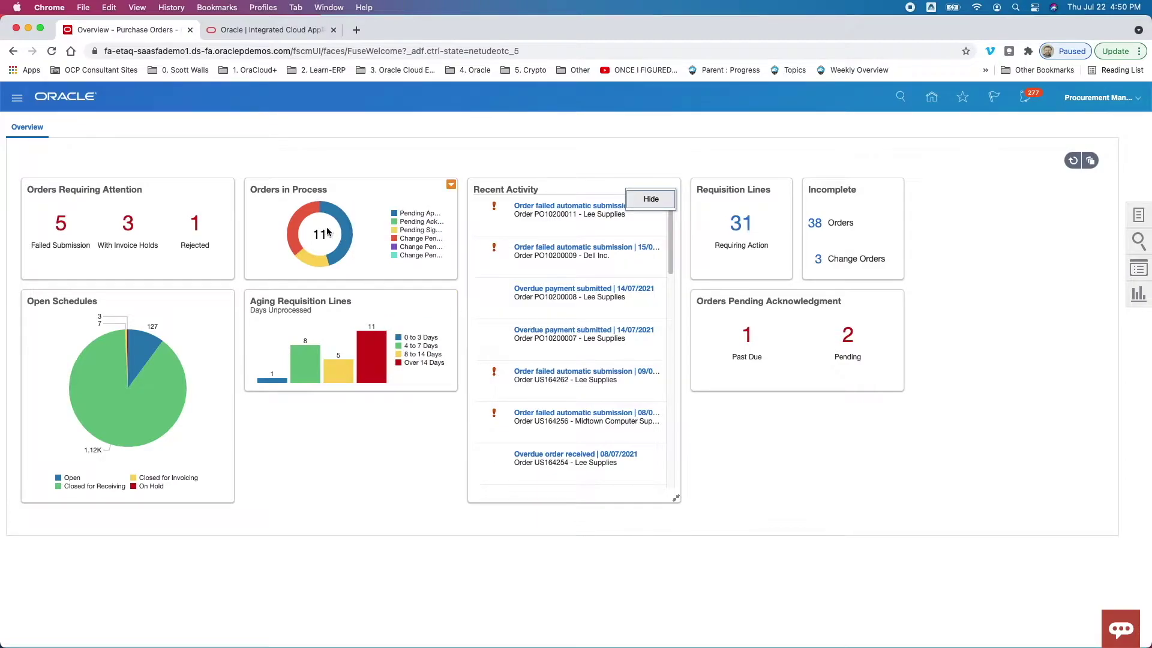
mouse_move(310, 208)
Try dragging the Open Schedules tile to a new position
drag(35, 303, 252, 305)
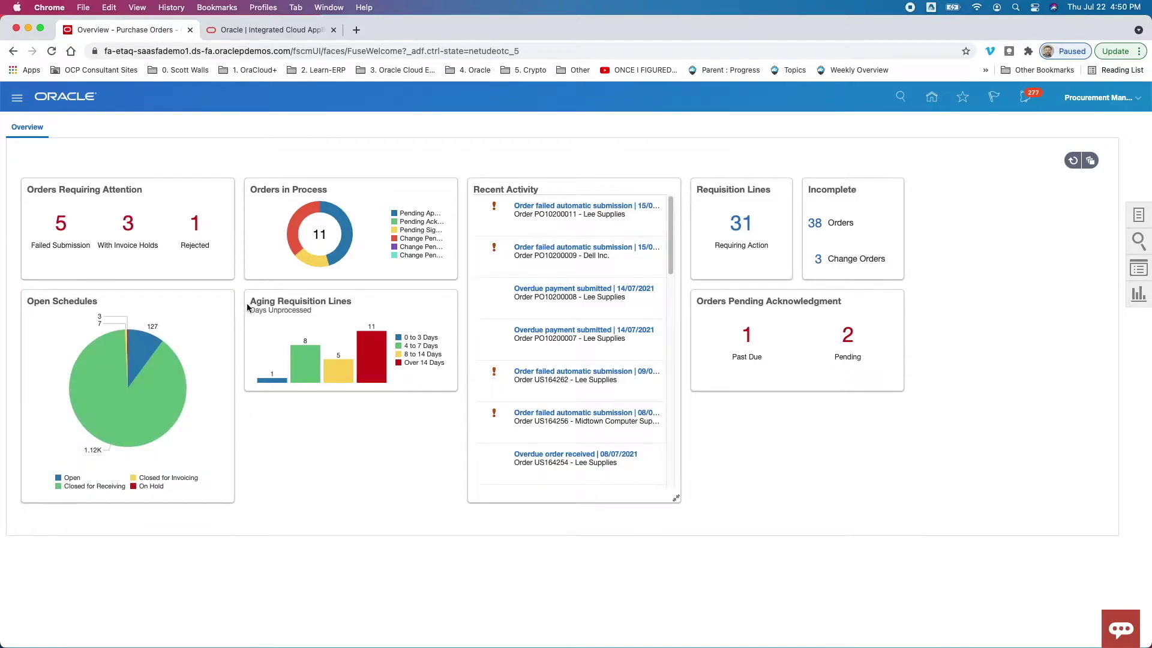
mouse_move(375, 359)
mouse_move(339, 257)
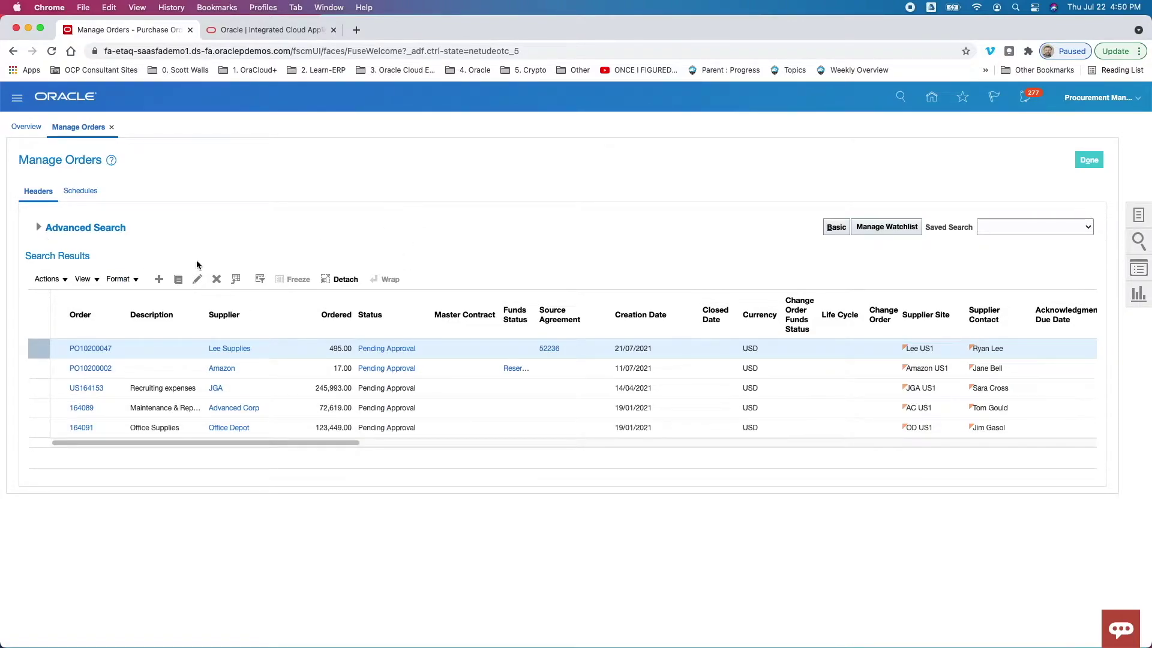
Expand Advanced Search and set the Status filter to All
click(38, 228)
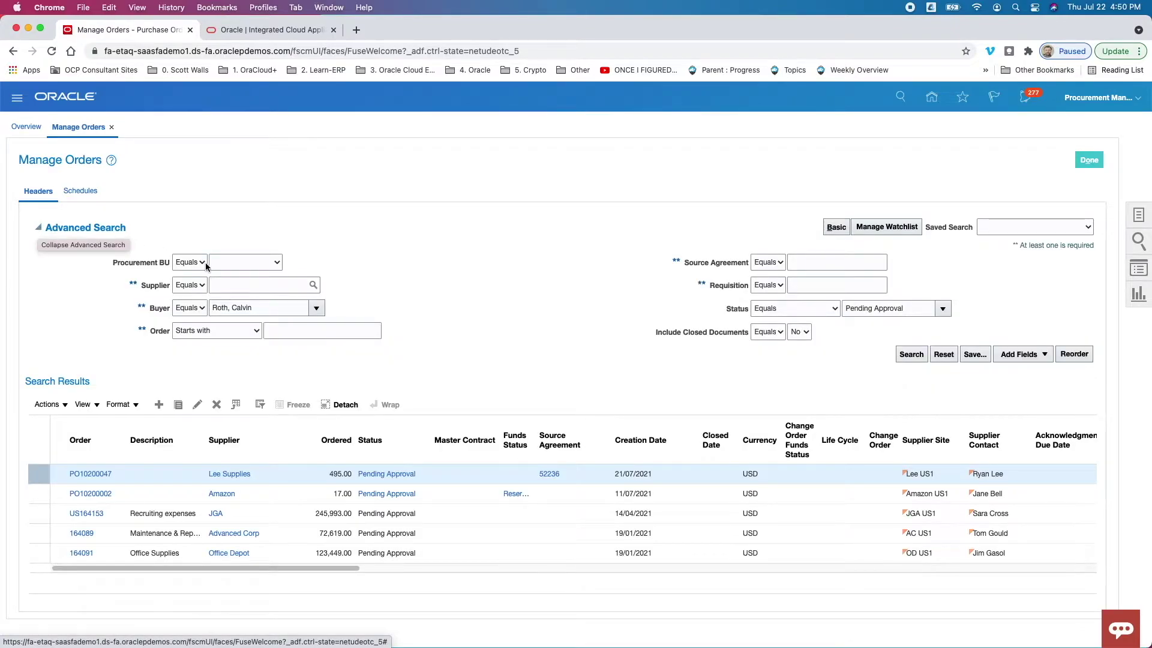
click(942, 309)
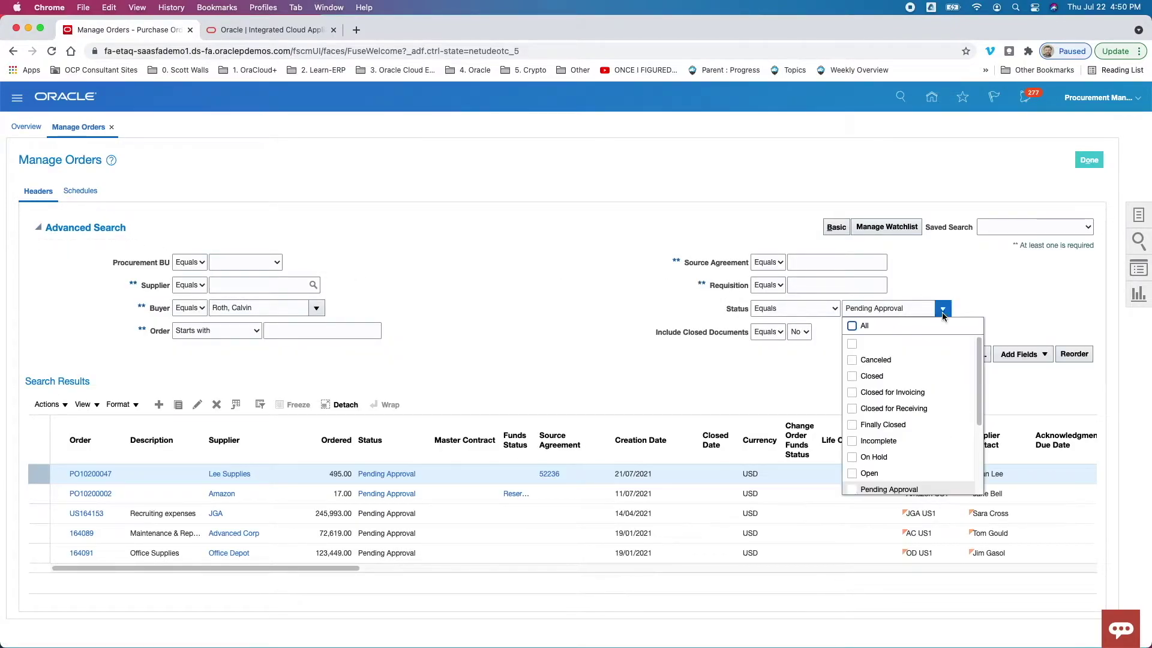
click(853, 325)
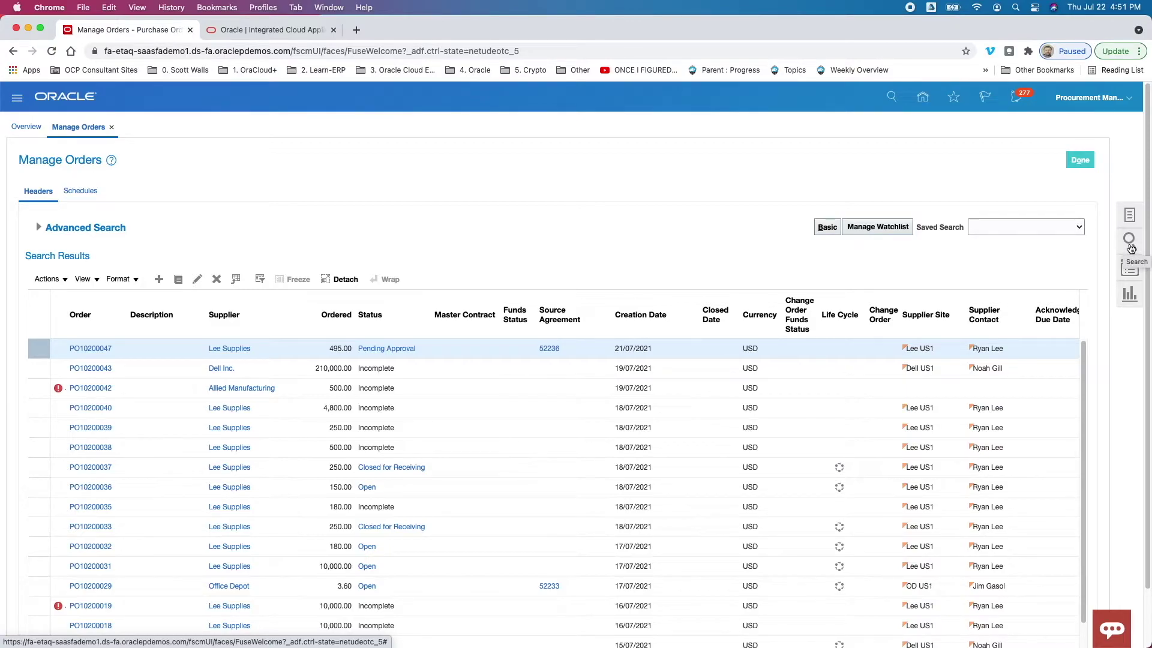
Show Recent Documents, then switch the side panel to the Reports and Analytics folders
click(1131, 274)
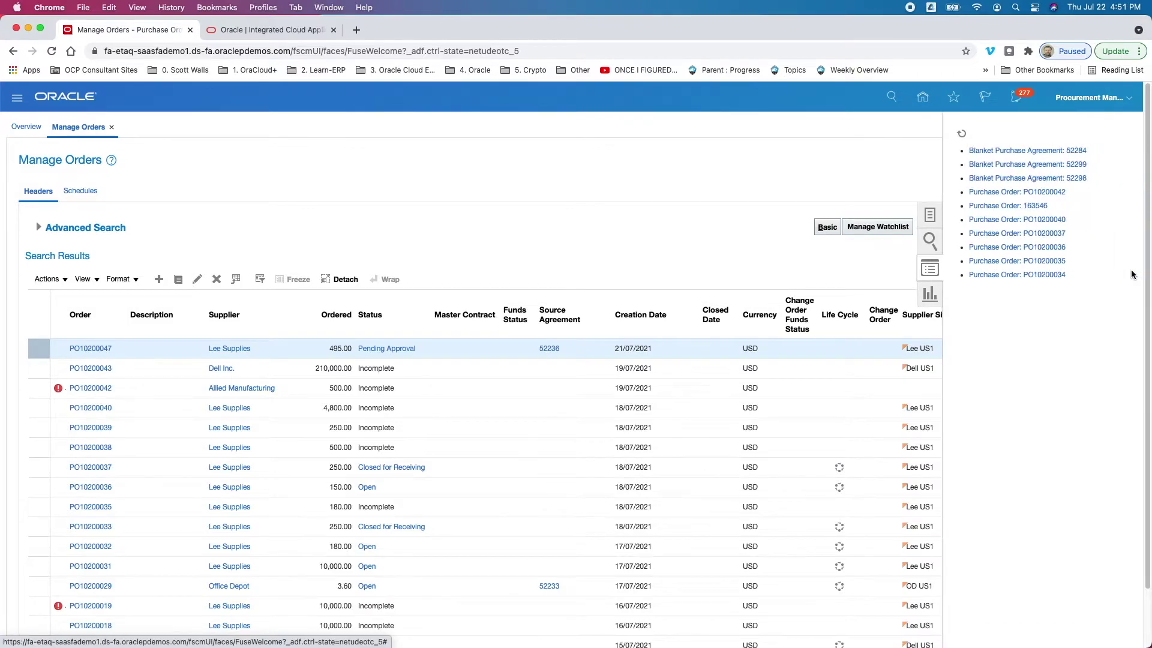
click(930, 294)
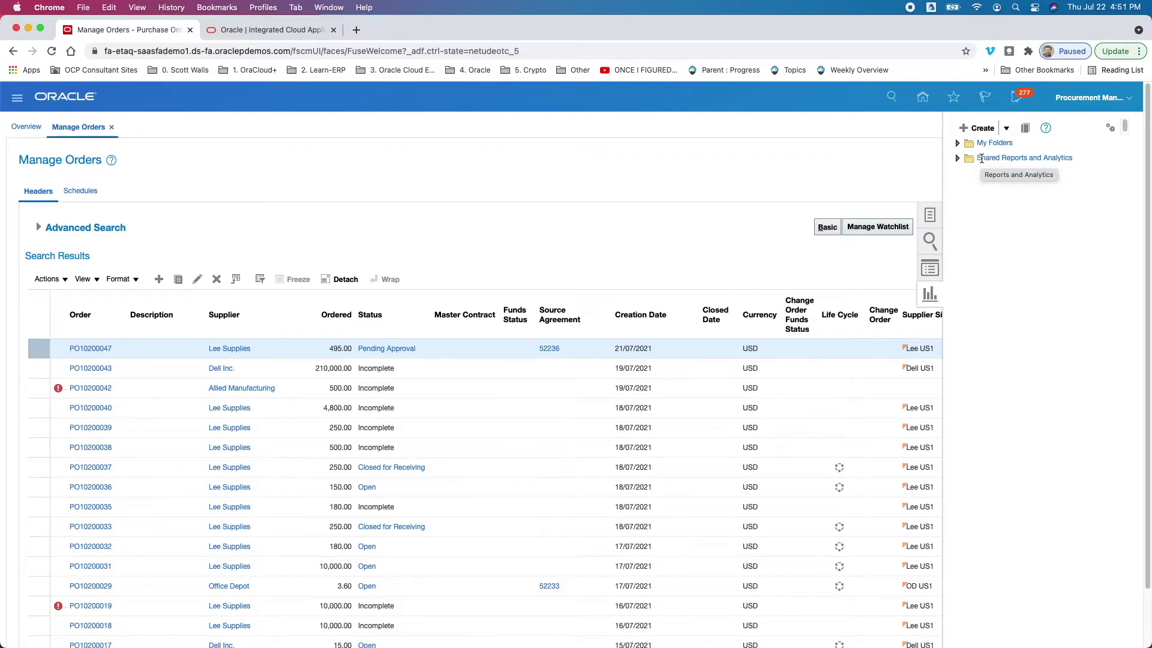
Open the Tasks panel and highlight the Requisitions, Orders, Deliverables, Supply Base and Administration groups
click(934, 221)
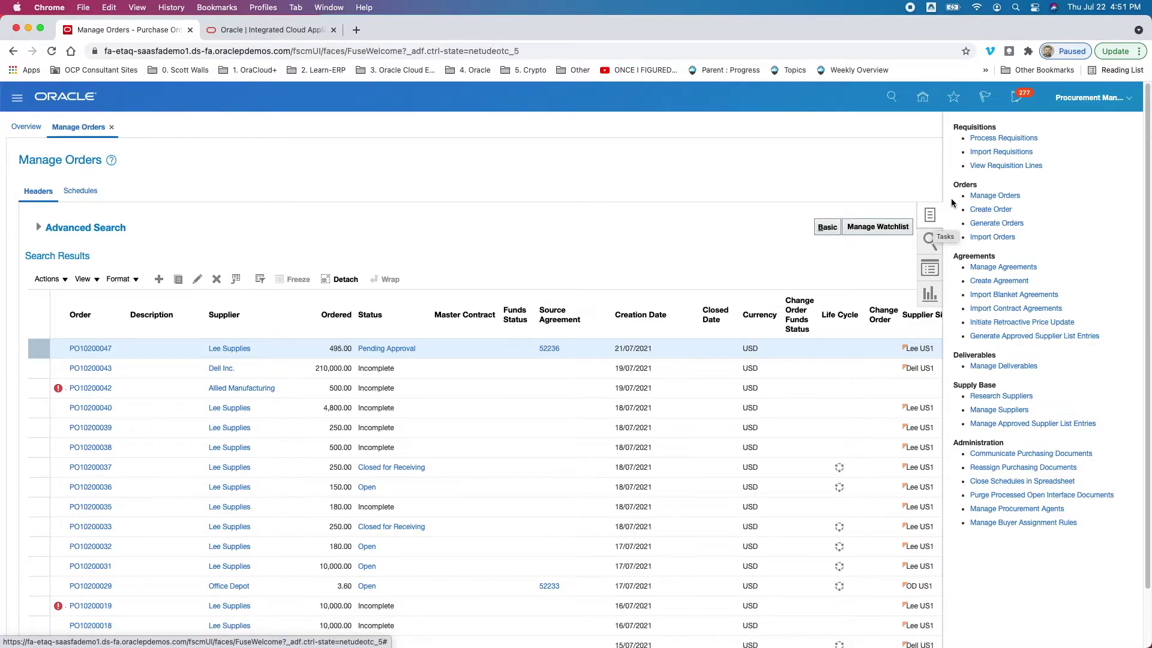
drag(958, 128, 990, 128)
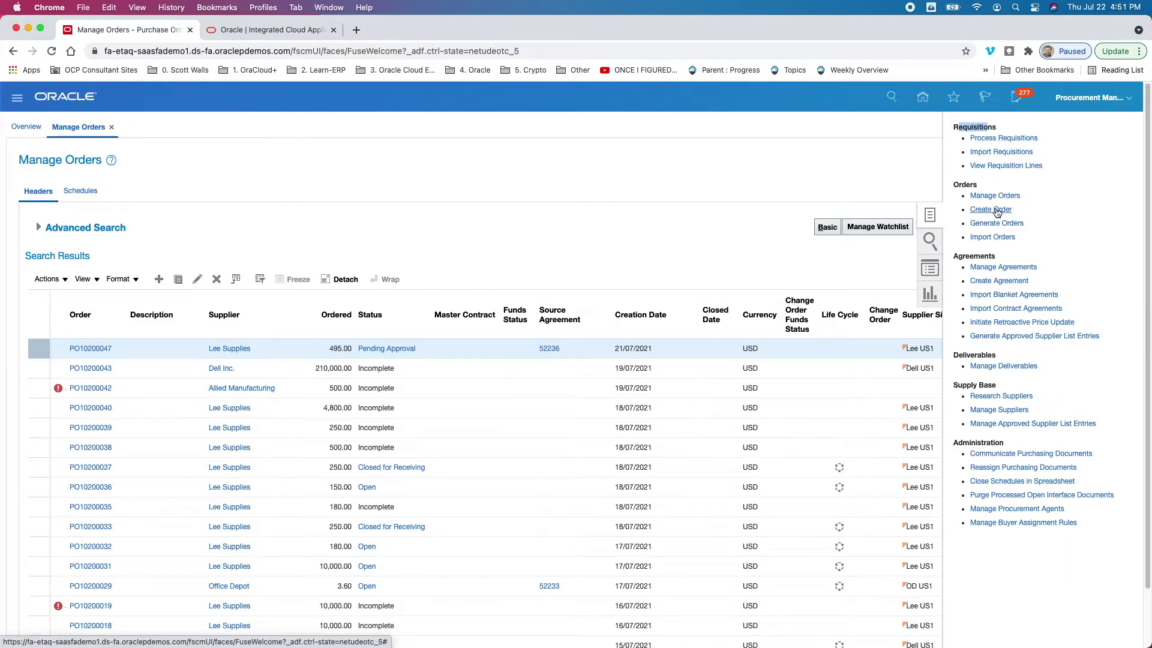
drag(954, 185, 978, 185)
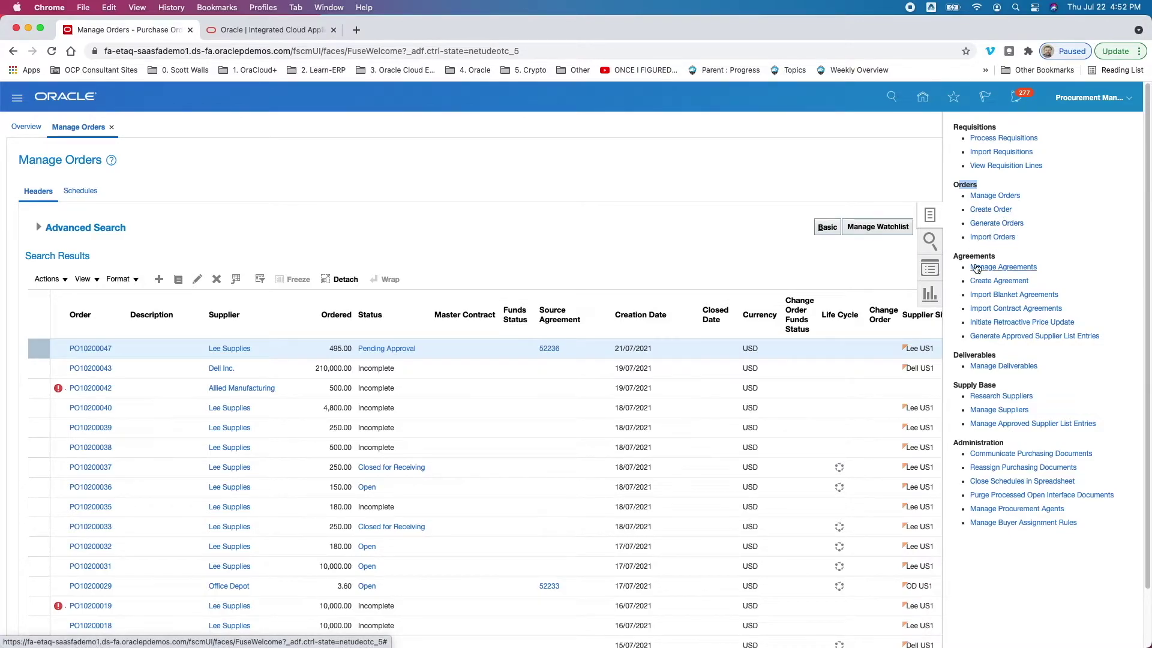
click(956, 258)
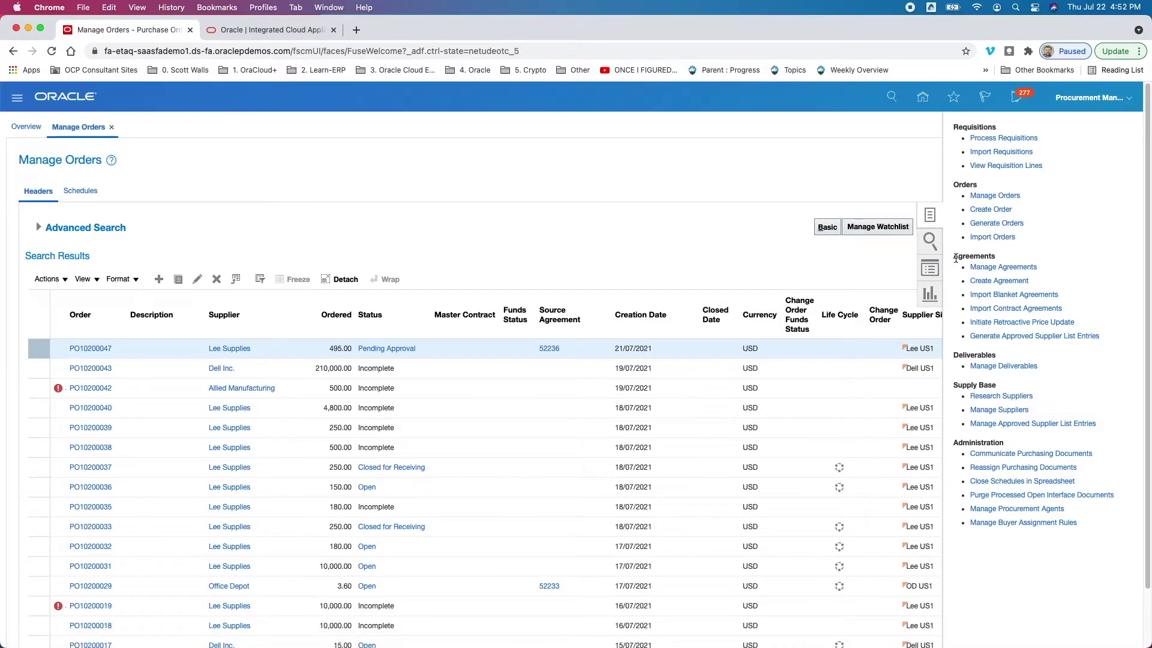
double_click(972, 356)
drag(957, 382, 994, 381)
drag(953, 443, 1006, 448)
drag(956, 186, 977, 186)
Reopen Manage Orders, run the order search, and turn on the column filter row
click(980, 198)
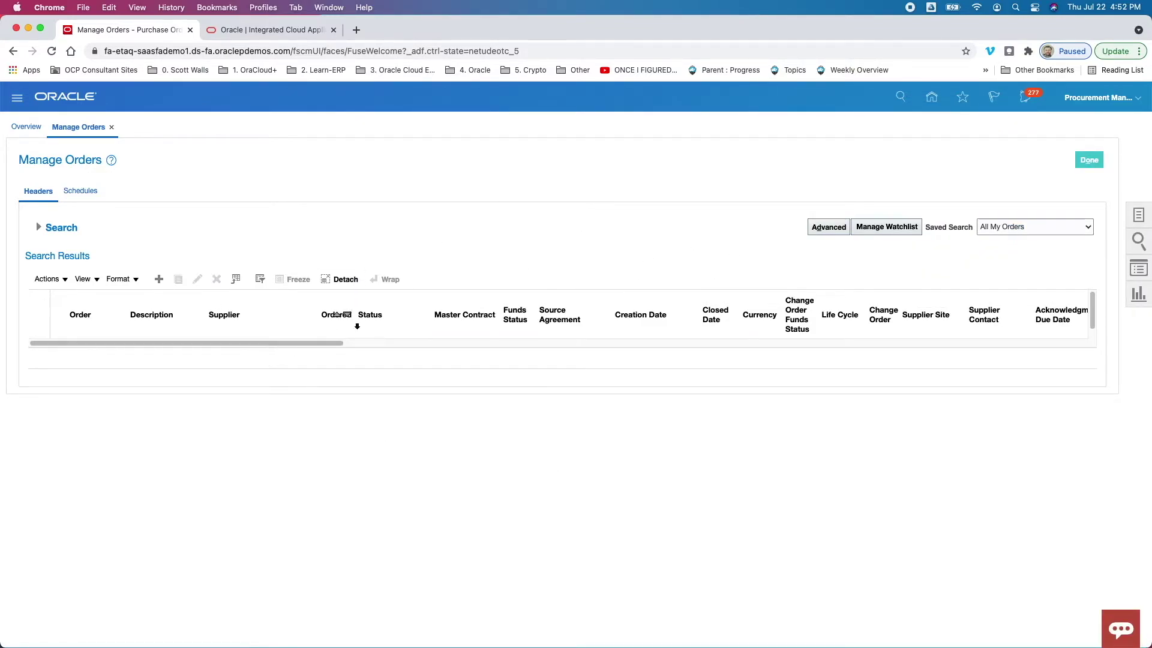
click(36, 228)
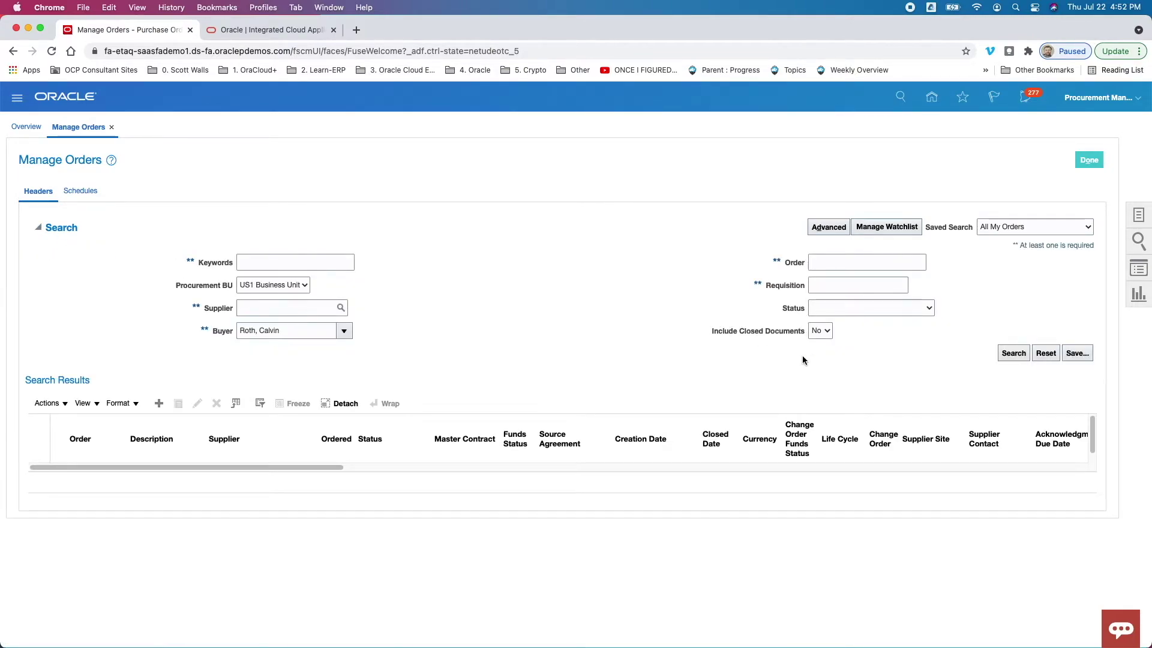
click(1014, 352)
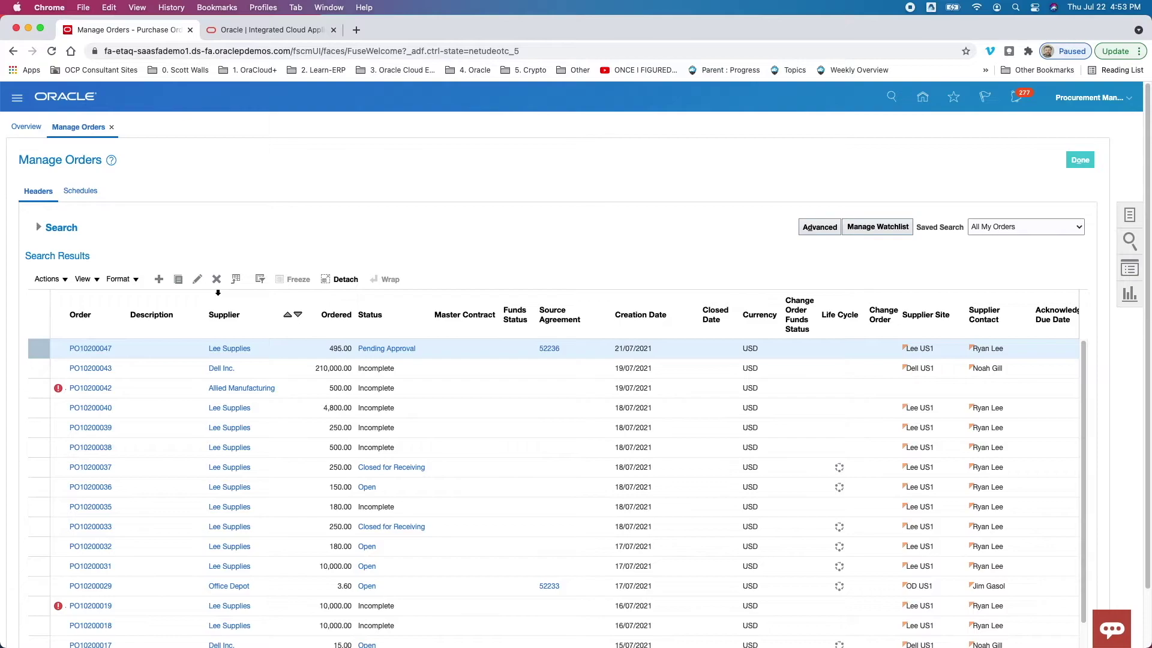
click(260, 279)
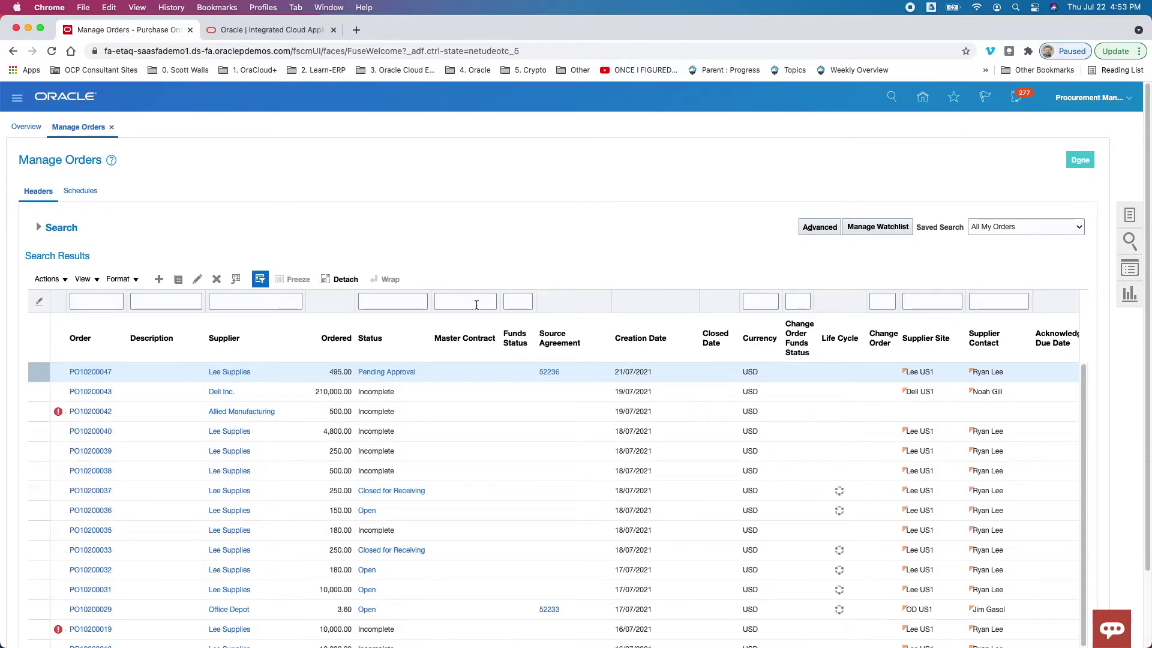
Browse the results table's Actions and View menus, closing them without changes
click(63, 281)
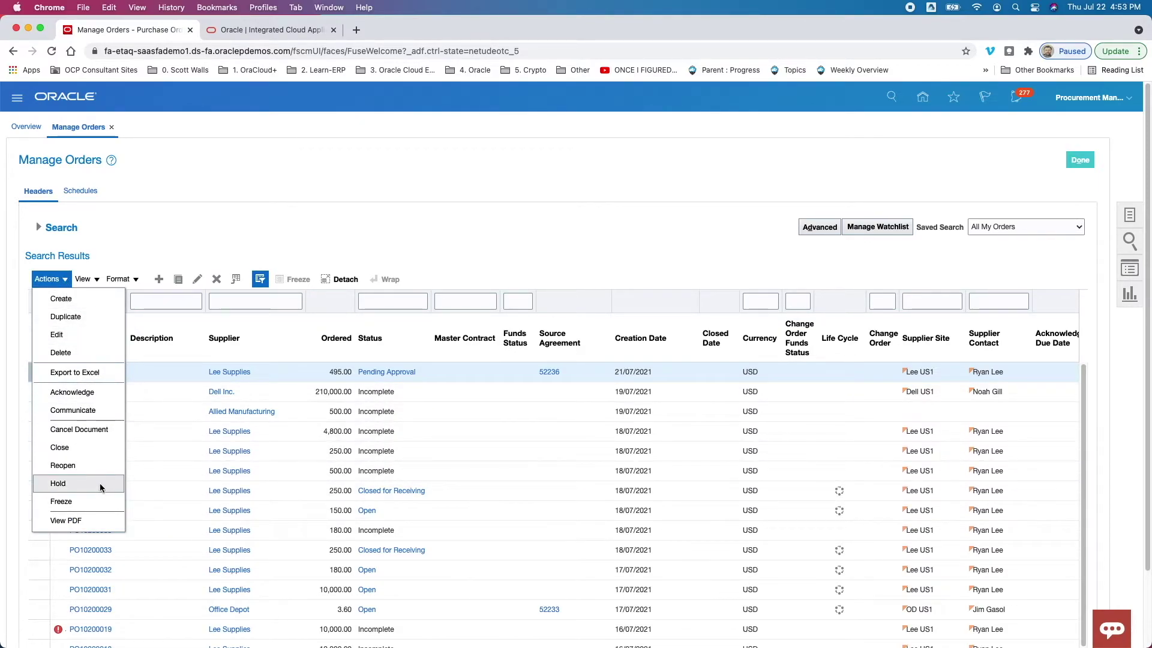
click(96, 280)
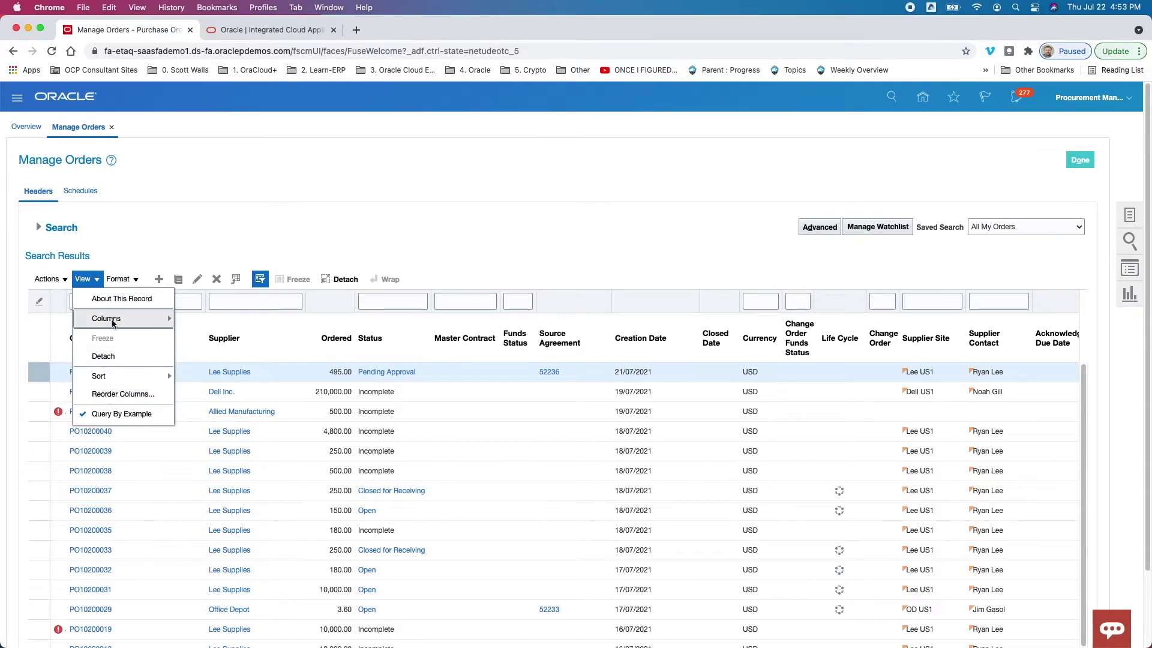
mouse_move(112, 324)
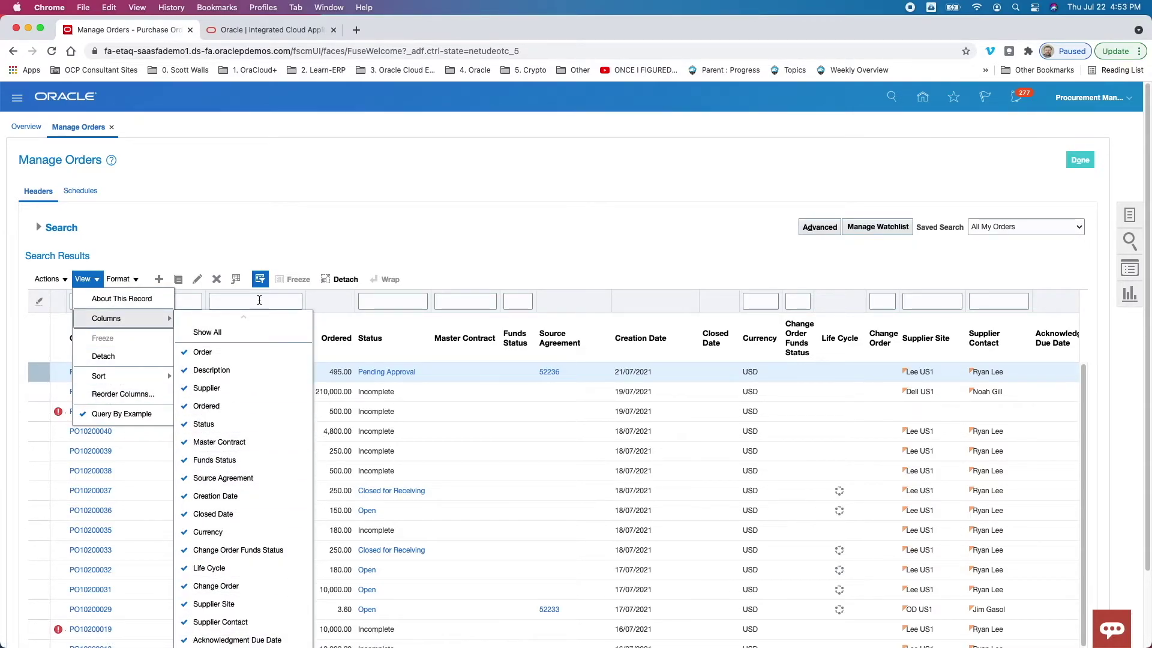
click(266, 222)
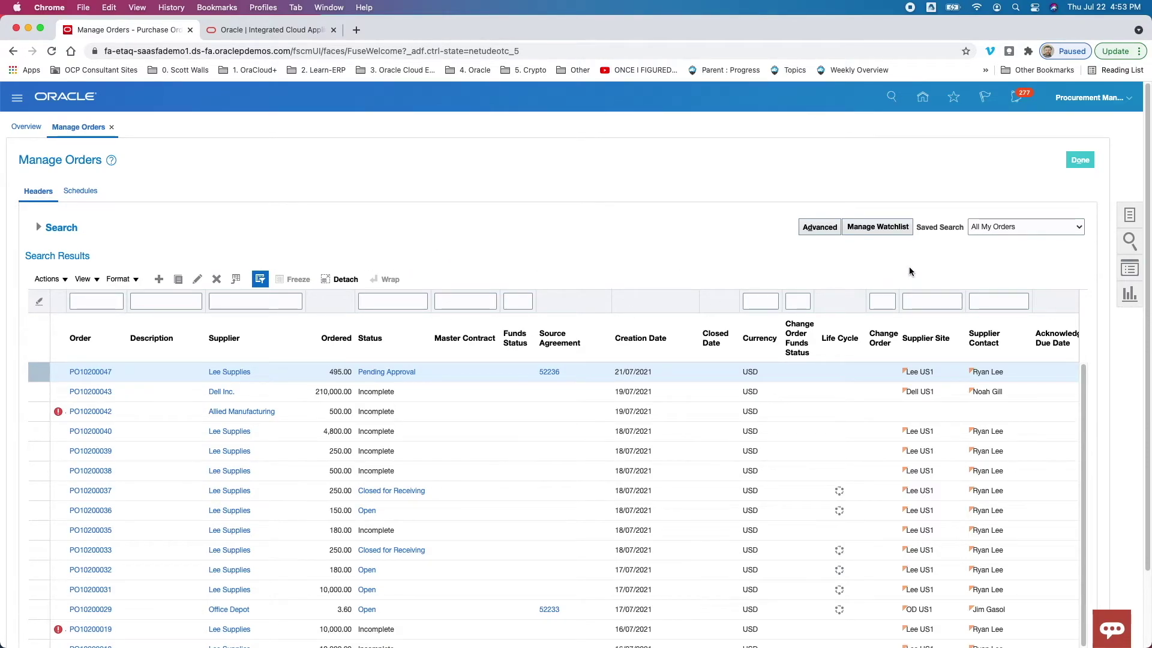
Switch to Advanced search, add Ship-to Location as a criterion, then remove it
click(39, 228)
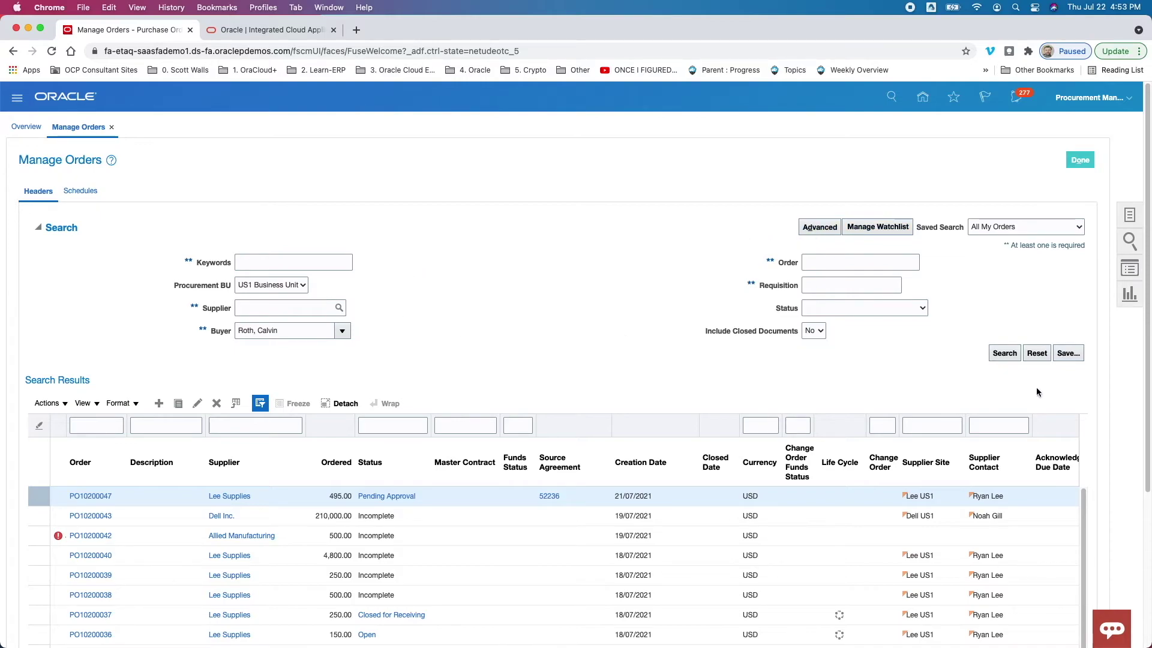
click(819, 228)
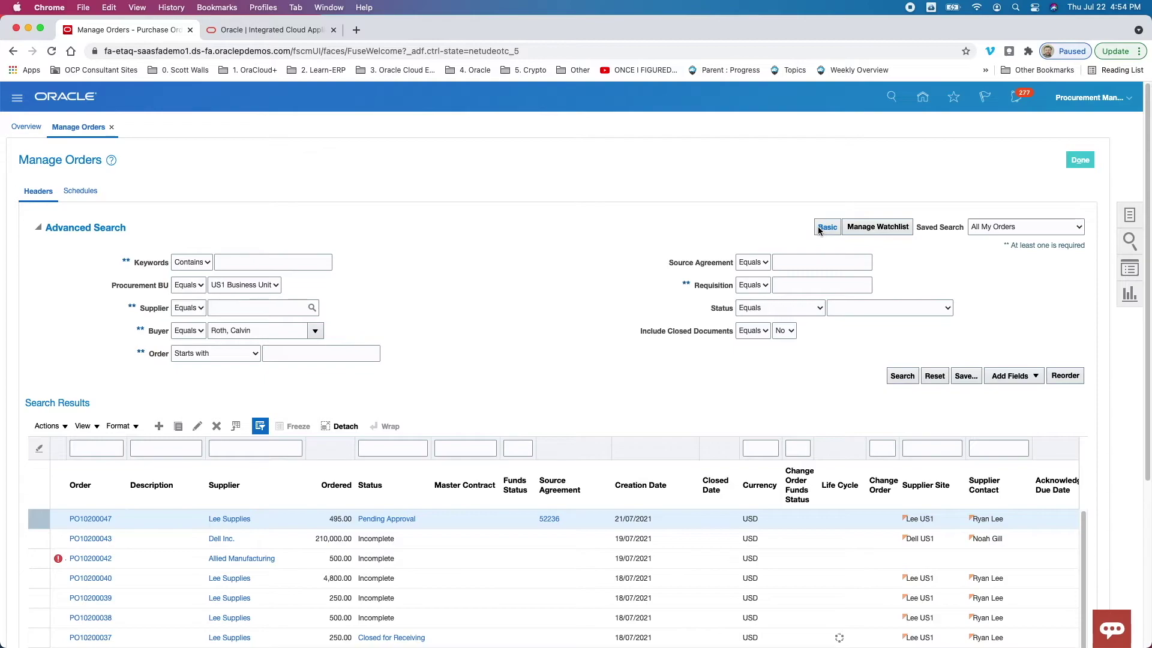
click(1024, 376)
scroll(945, 444, down, 10)
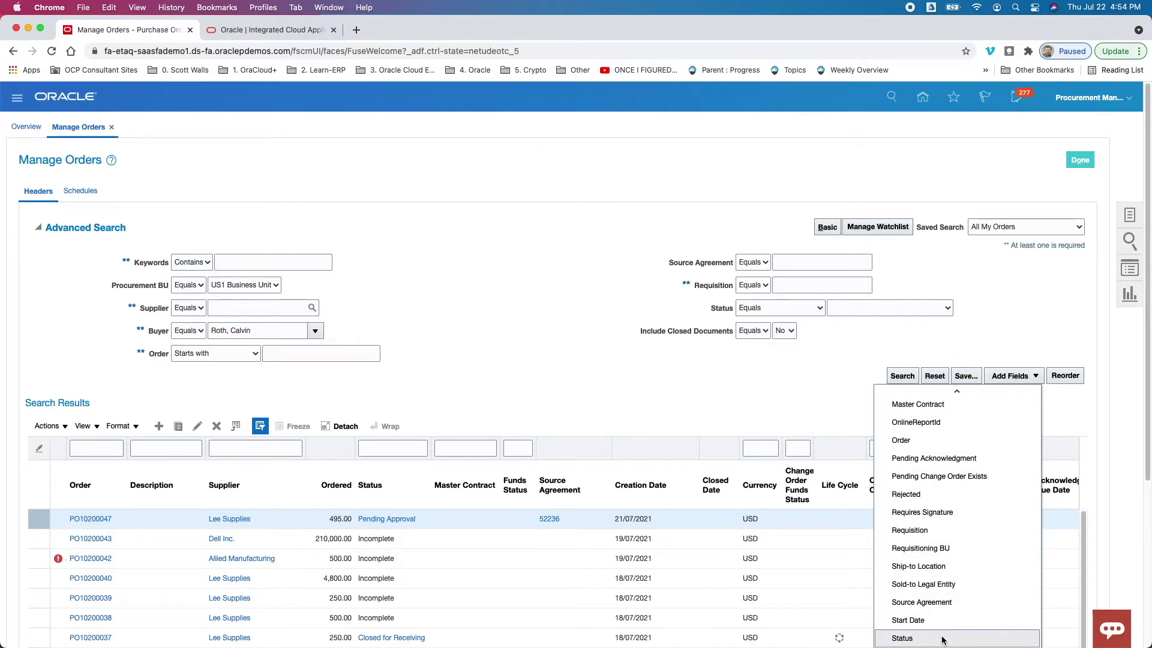
click(934, 568)
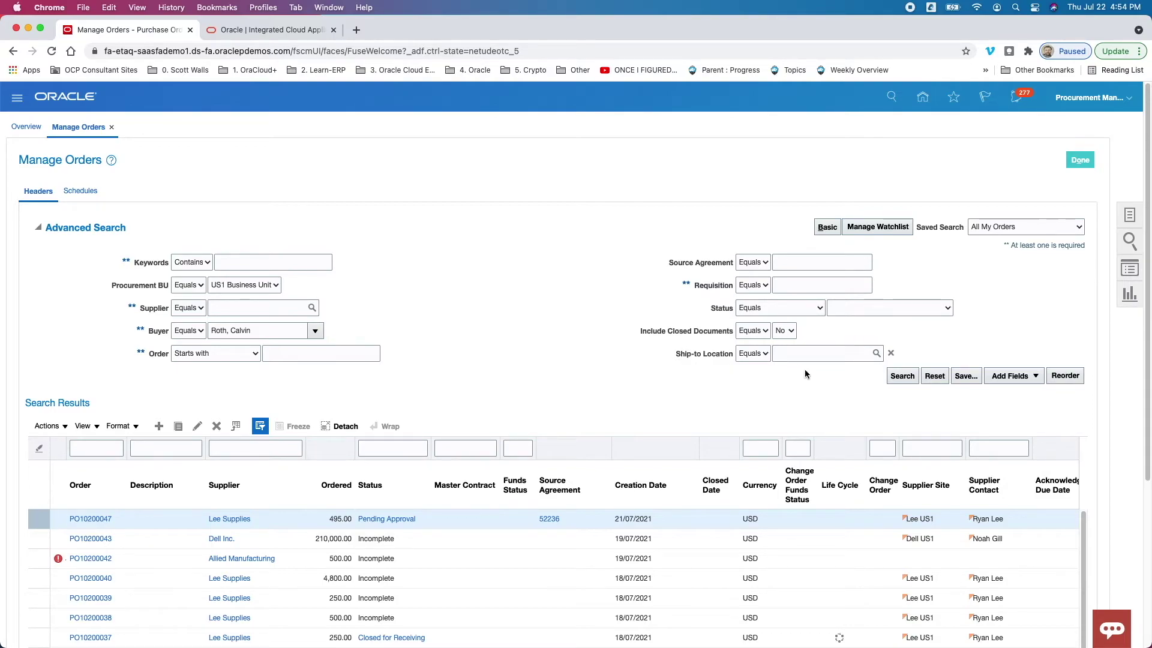
click(1010, 377)
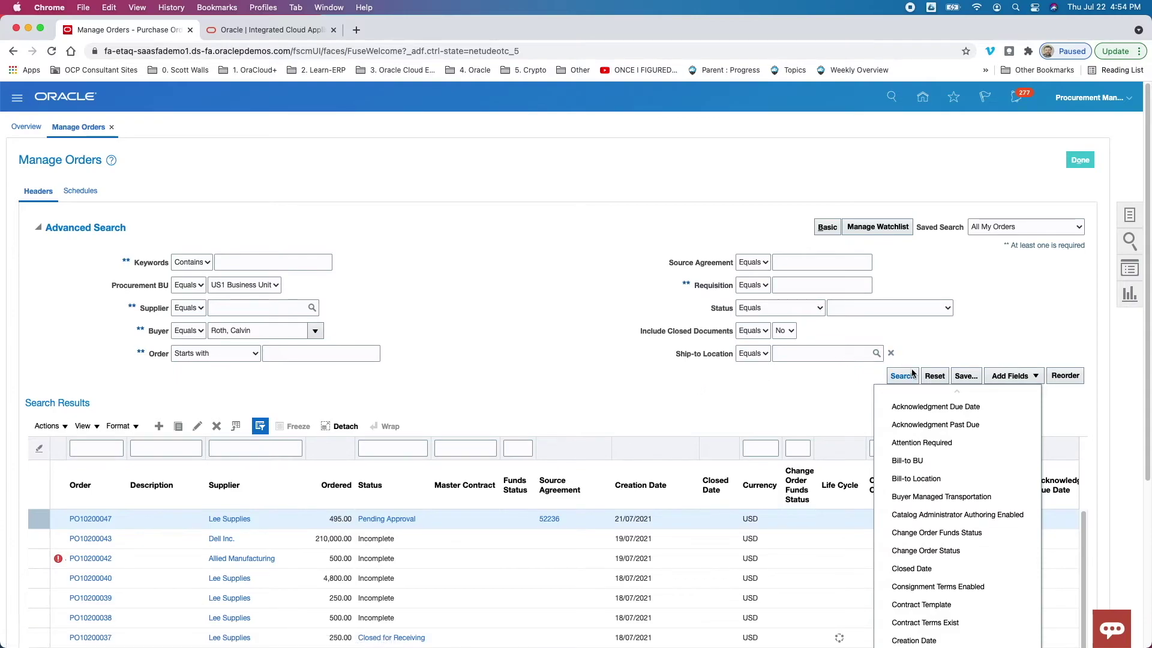
click(892, 354)
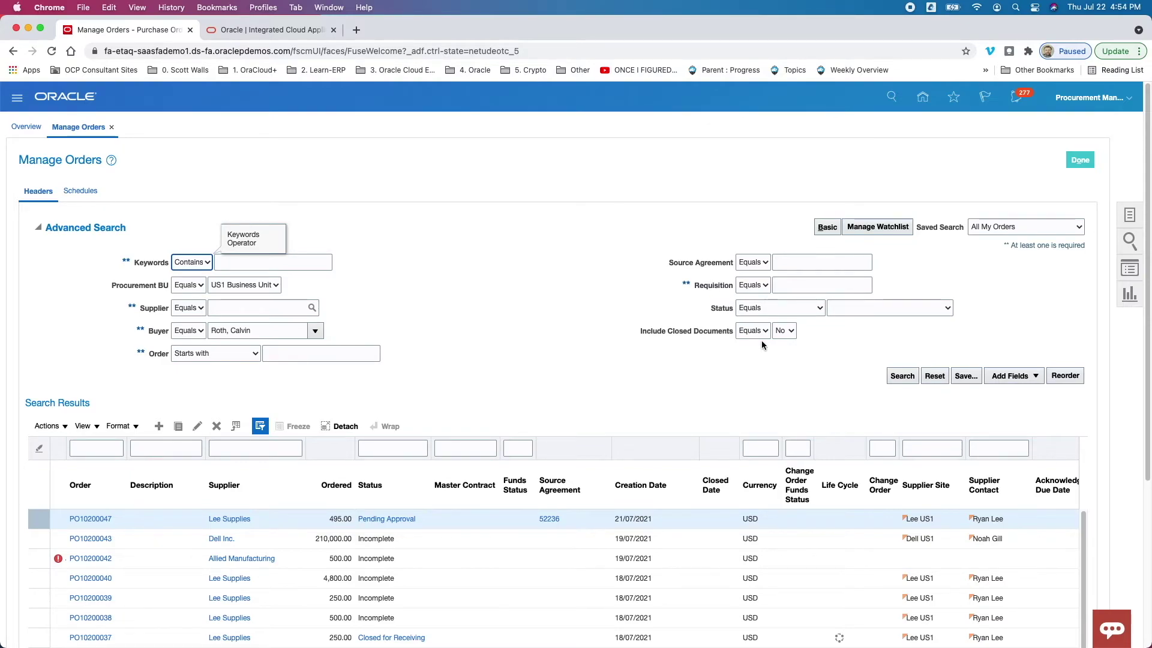
Add another Status criterion set to Pending Approval, then check the Saved Search list
click(1006, 381)
scroll(960, 540, down, 8)
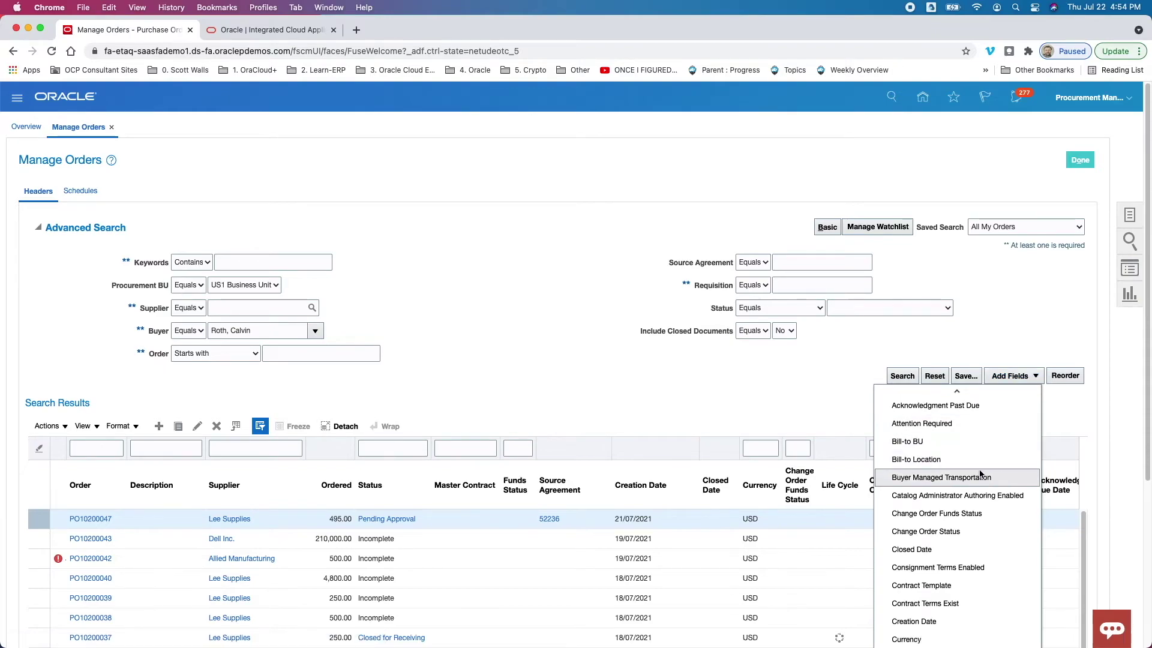
click(903, 636)
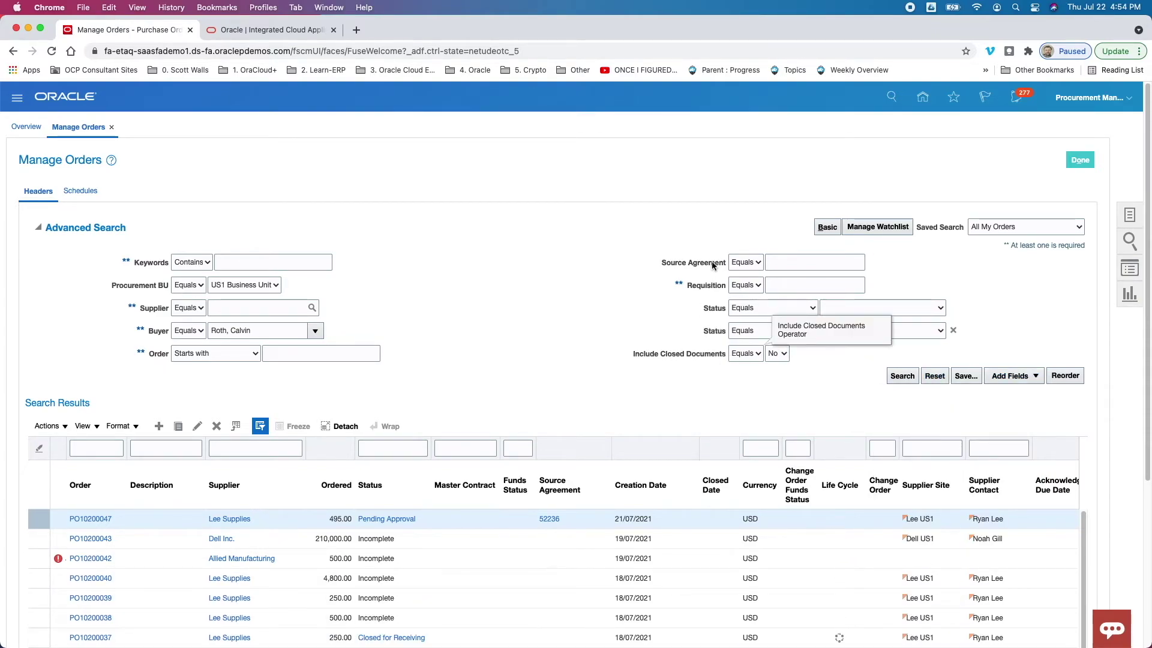
click(940, 331)
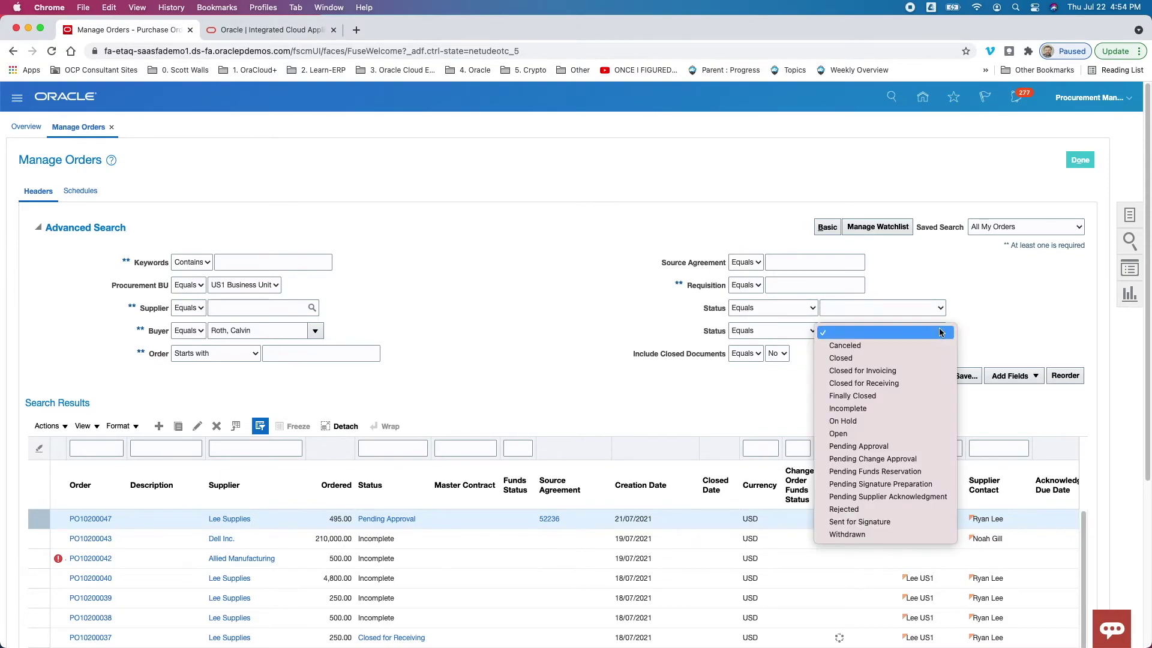
click(855, 447)
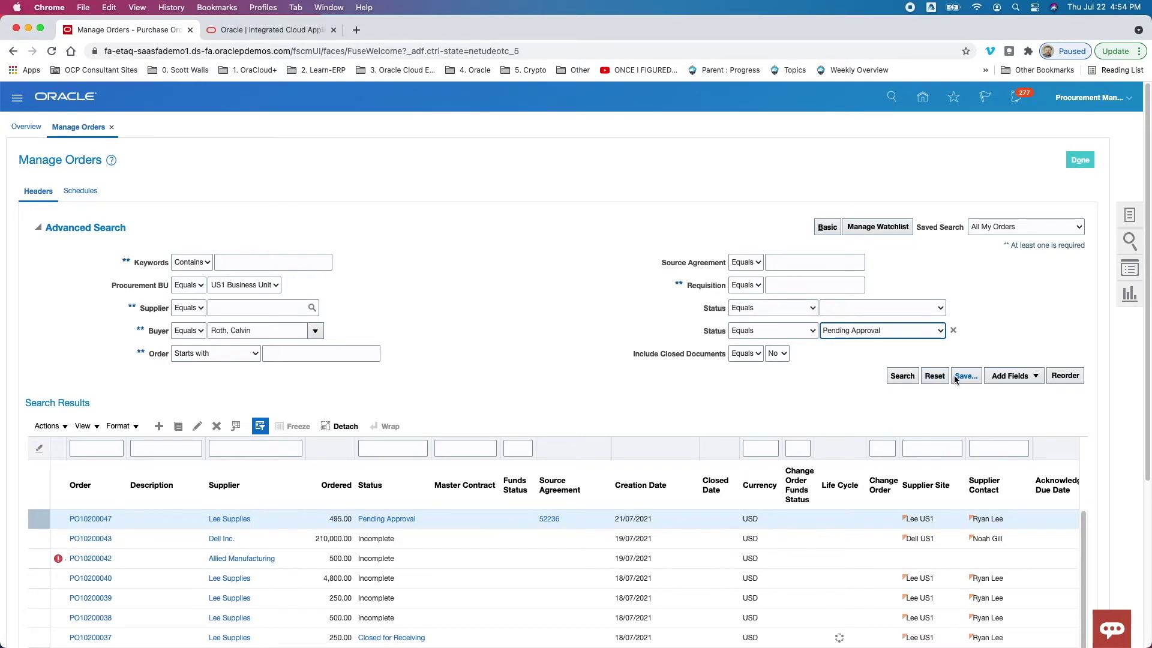
click(995, 228)
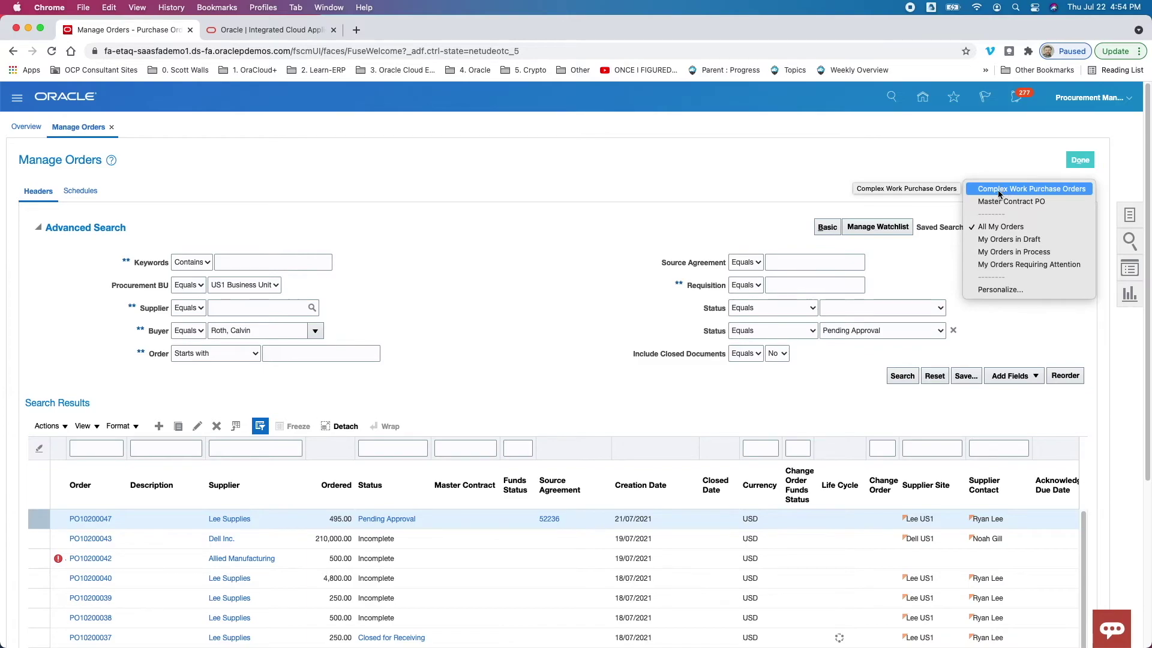
click(727, 227)
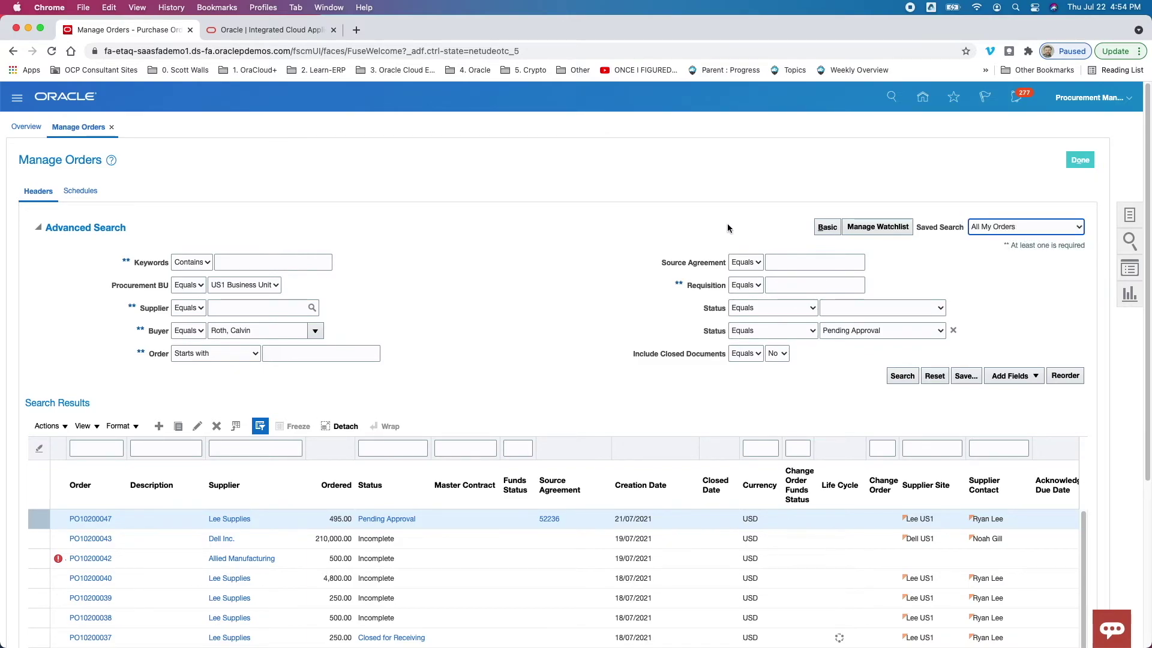